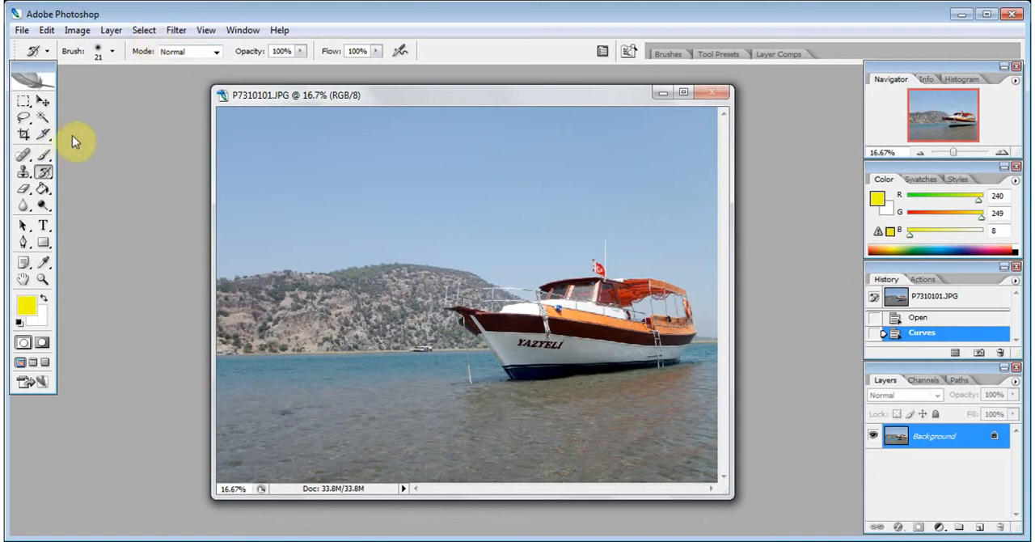
Select the sky above the hills and boat with the Magic Wand at a tolerance of 40
{"action": "left_click_drag", "start_coordinate": [27, 69], "coordinate": [70, 97]}
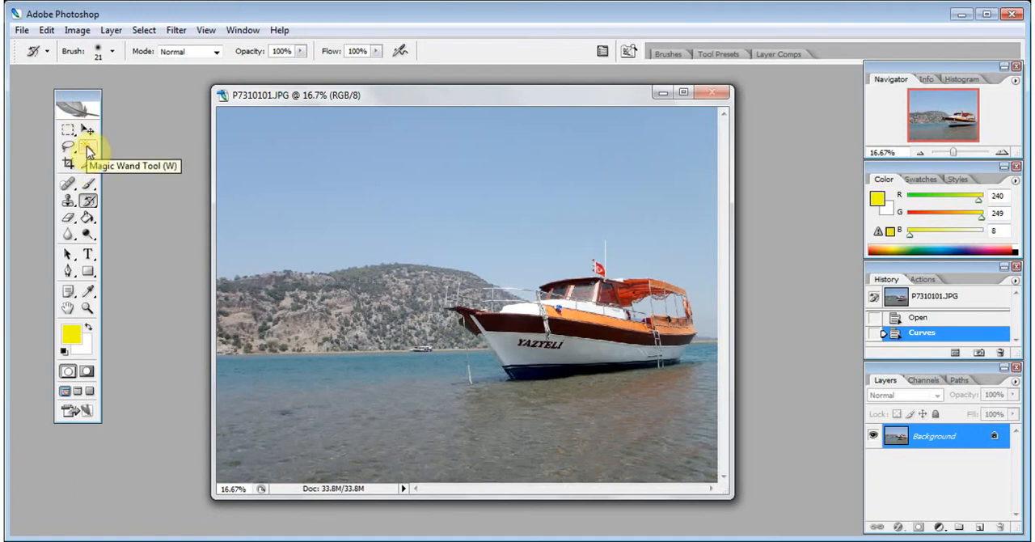
{"action": "left_click", "coordinate": [88, 150]}
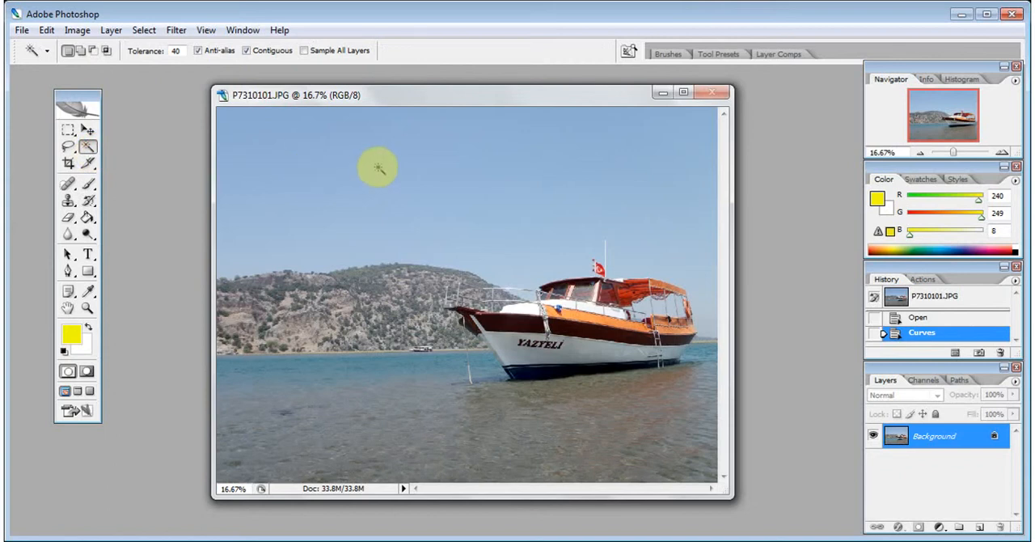
{"action": "double_click", "coordinate": [177, 50]}
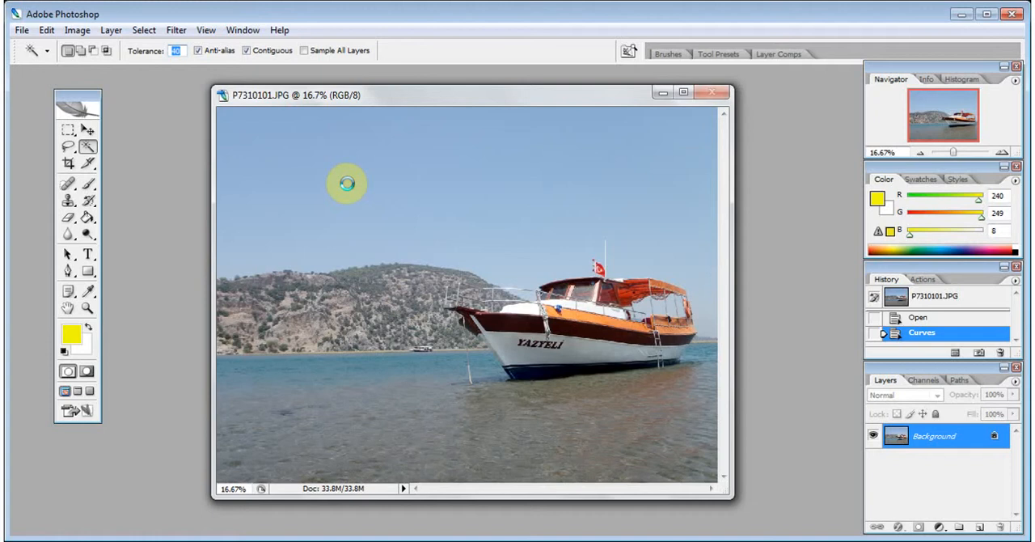
{"action": "left_click", "coordinate": [347, 183]}
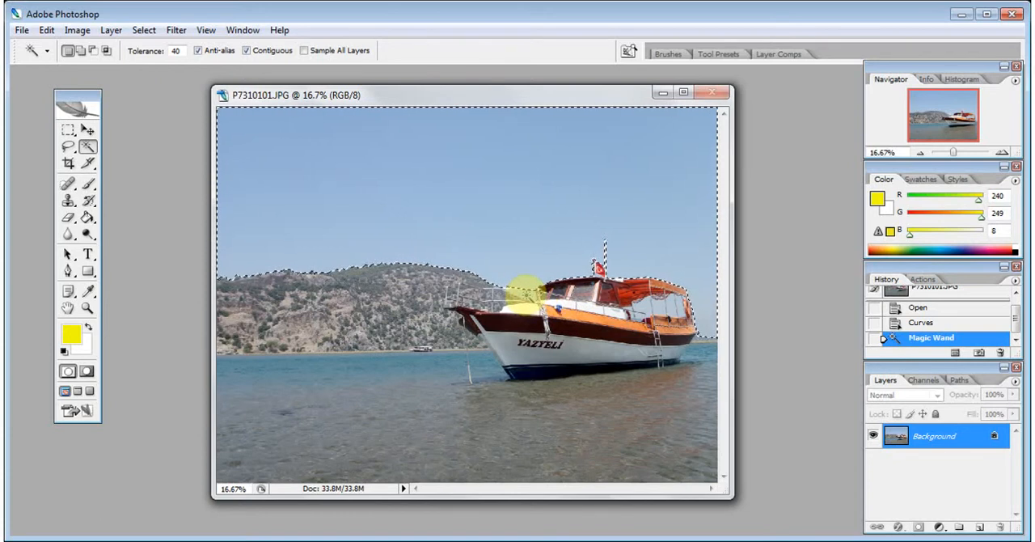
Add the small enclosed sky patches near the boat's bow and between its canopy posts to the selection
{"action": "right_click", "coordinate": [526, 293]}
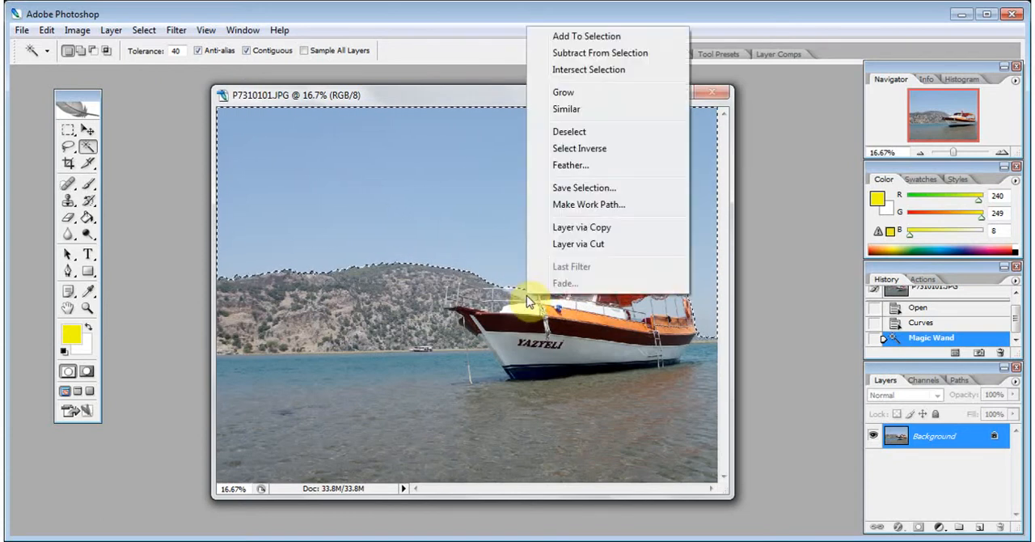
{"action": "left_click", "coordinate": [560, 36]}
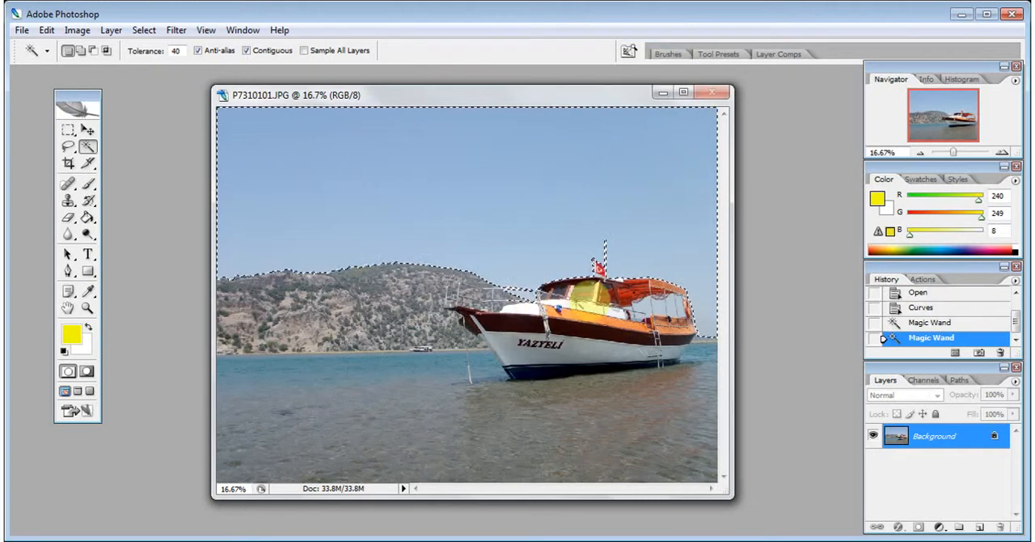
{"action": "right_click", "coordinate": [643, 307]}
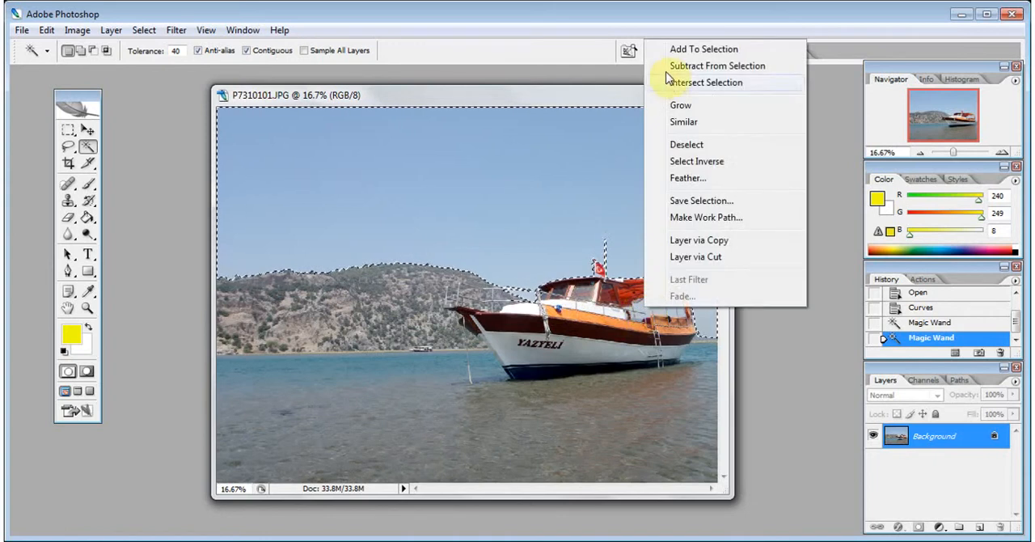
{"action": "left_click", "coordinate": [668, 47]}
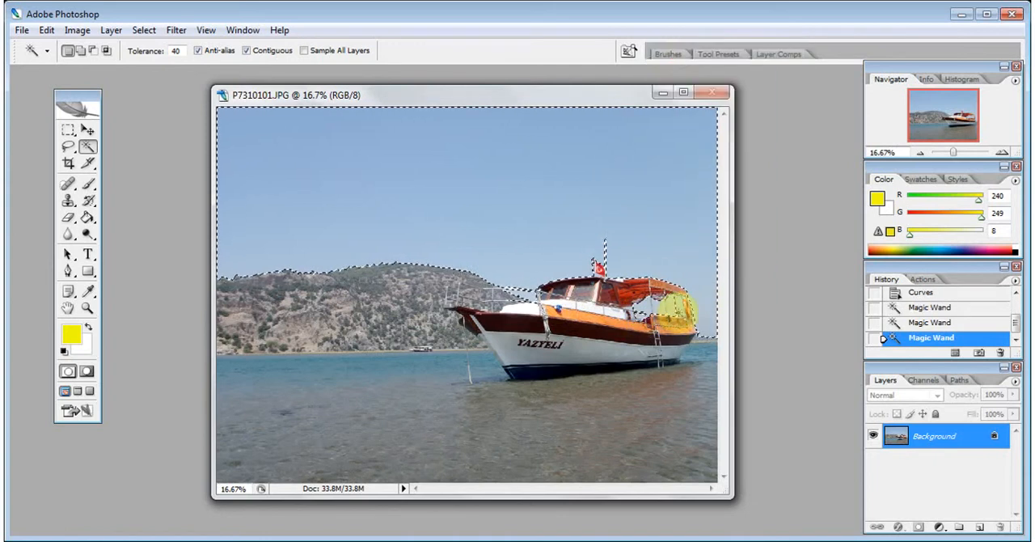
{"action": "right_click", "coordinate": [682, 306]}
{"action": "left_click", "coordinate": [725, 46]}
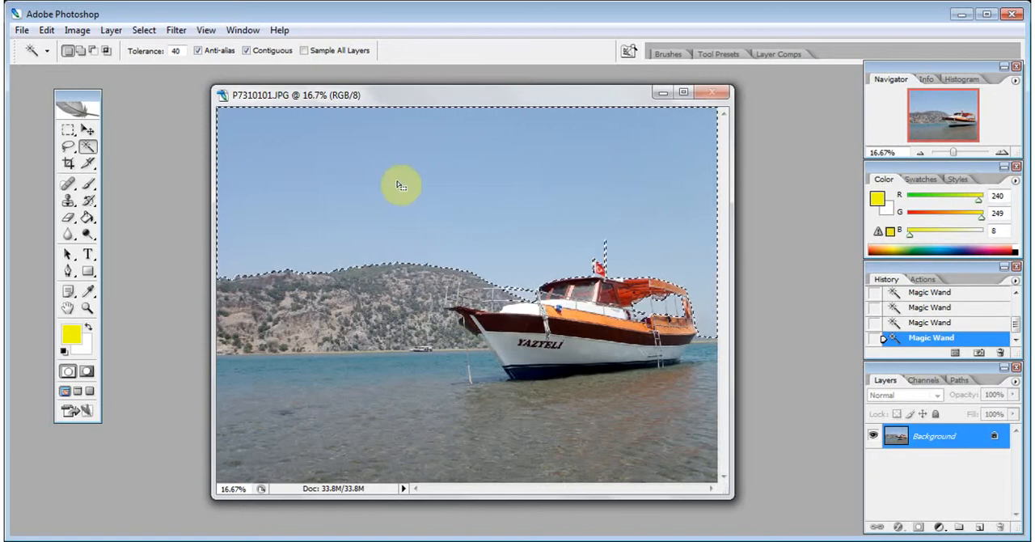
Feather the sky selection with a radius of 10 pixels
{"action": "left_click", "coordinate": [153, 31]}
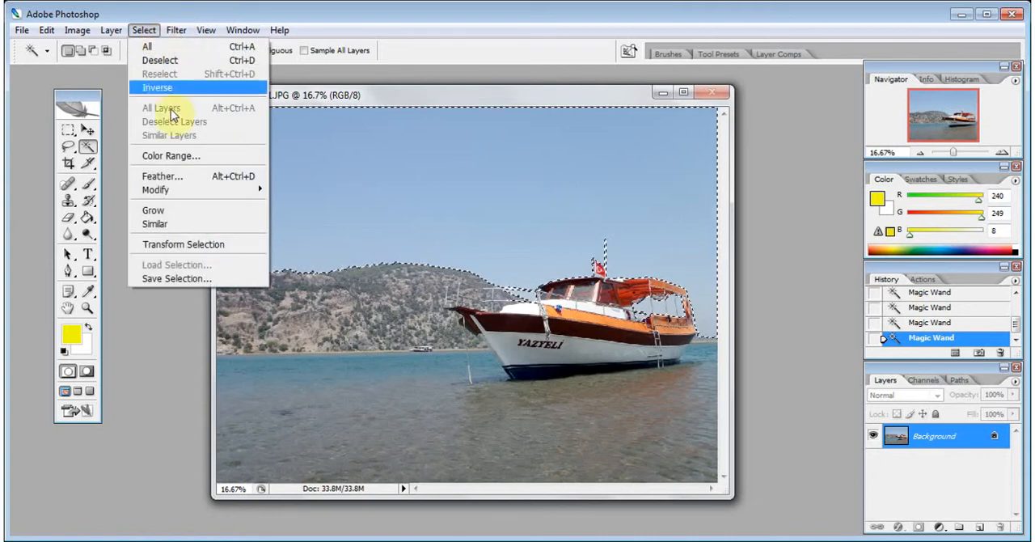
{"action": "left_click", "coordinate": [164, 176]}
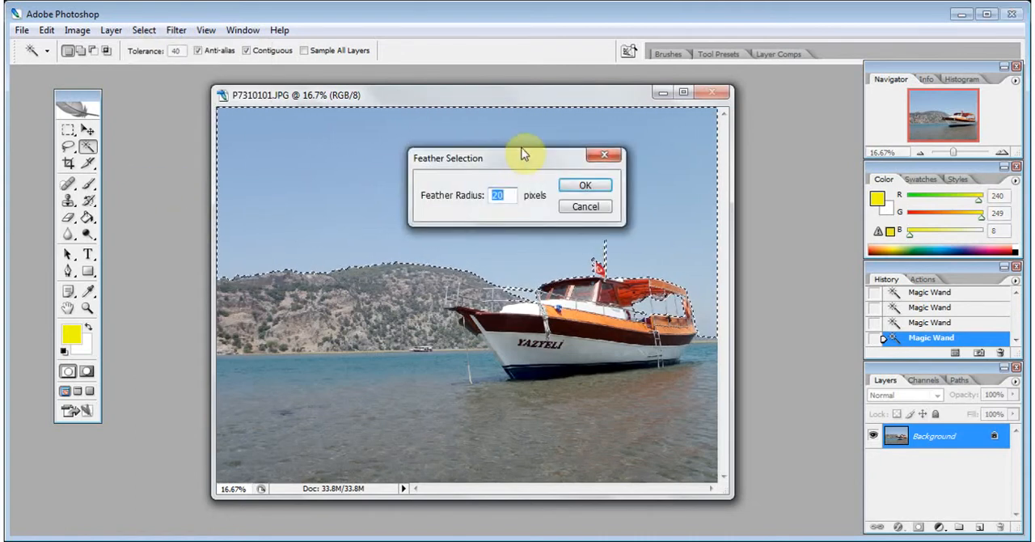
{"action": "left_click", "coordinate": [550, 142]}
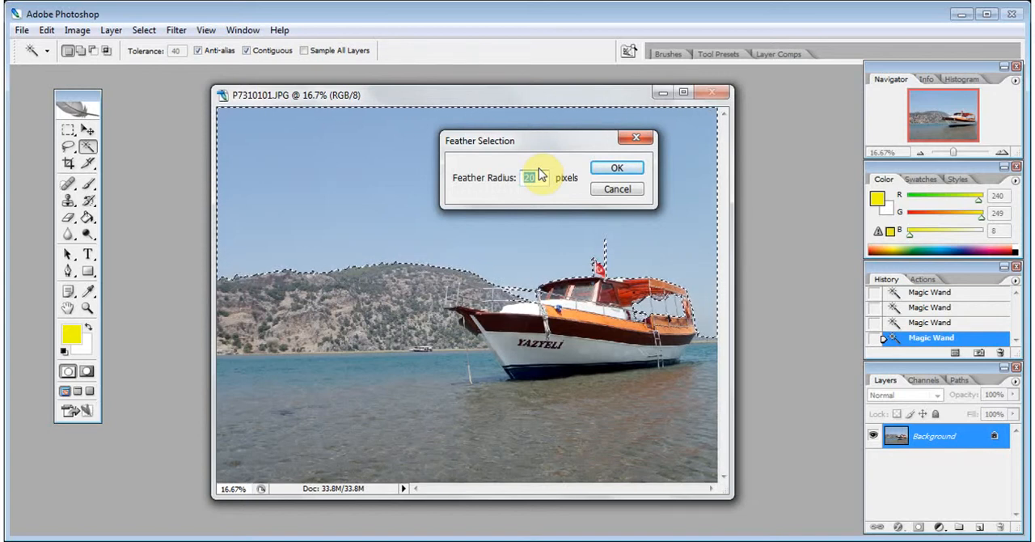
{"action": "key", "text": "BackSpace"}
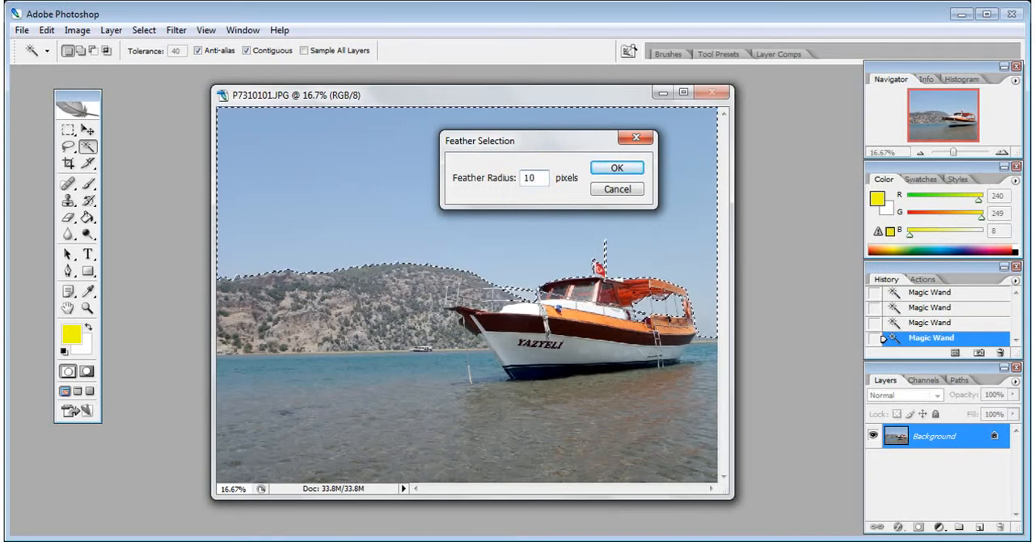
{"action": "left_click", "coordinate": [611, 168]}
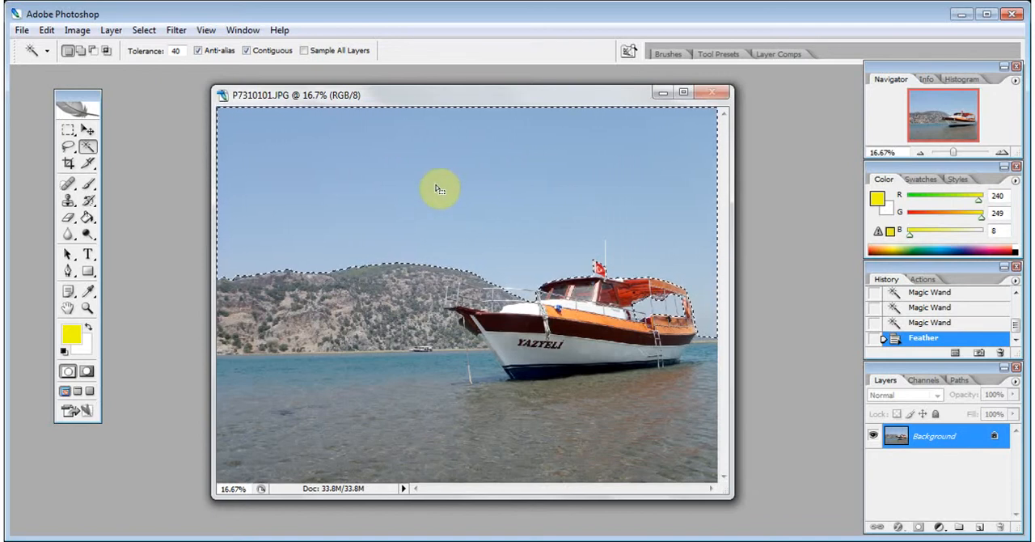
Start a Hue/Saturation adjustment on the selected sky and set Master saturation to +3 and lightness to +2
{"action": "left_click", "coordinate": [77, 31]}
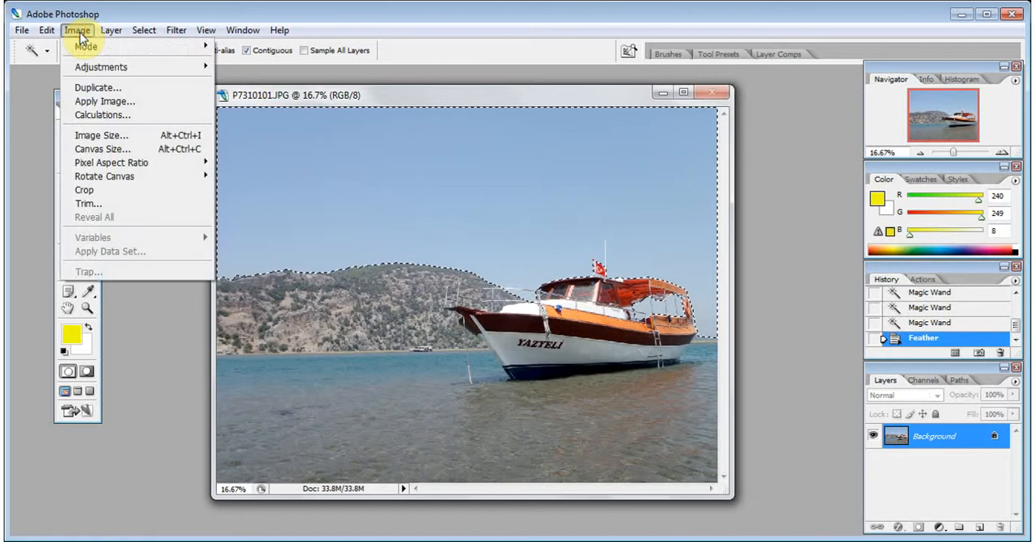
{"action": "mouse_move", "coordinate": [104, 70]}
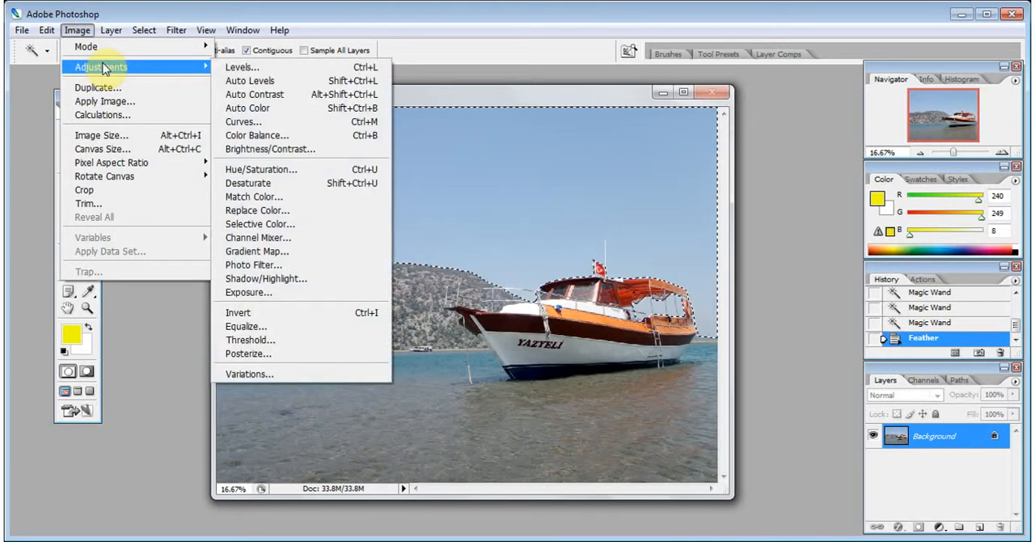
{"action": "left_click", "coordinate": [260, 174]}
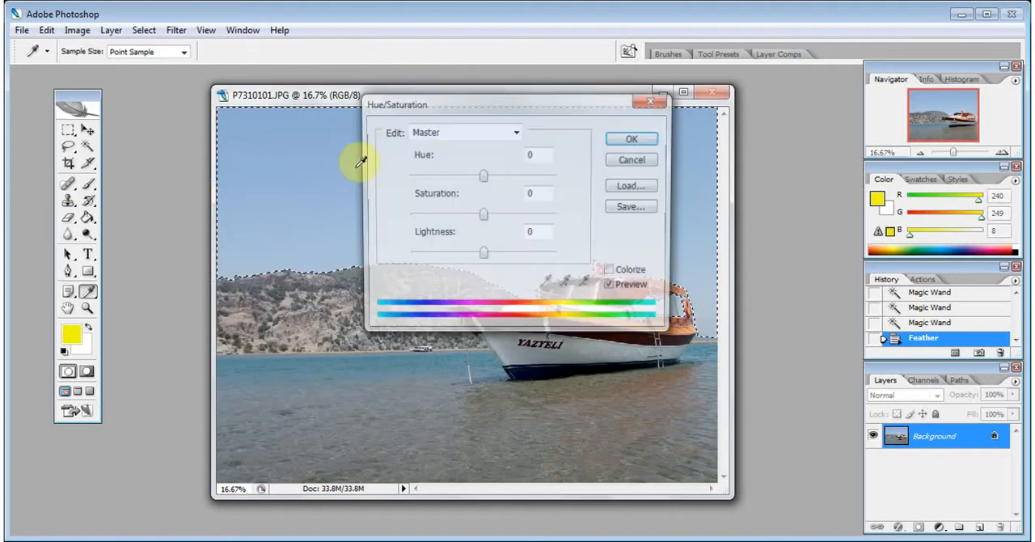
{"action": "left_click_drag", "start_coordinate": [463, 104], "coordinate": [750, 134]}
{"action": "mouse_move", "coordinate": [768, 241]}
{"action": "left_mouse_down"}
{"action": "mouse_move", "coordinate": [824, 240]}
{"action": "mouse_move", "coordinate": [769, 245]}
{"action": "left_mouse_up"}
{"action": "mouse_move", "coordinate": [765, 282]}
{"action": "left_mouse_down"}
{"action": "mouse_move", "coordinate": [756, 287]}
{"action": "mouse_move", "coordinate": [769, 289]}
{"action": "left_mouse_up"}
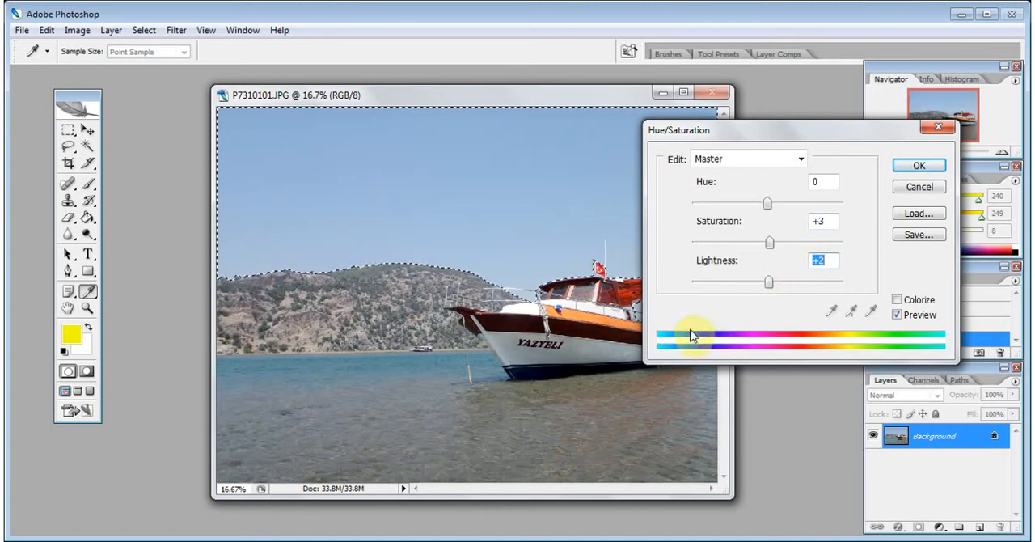
Raise the saturation of the Blues range to +35 and compare the sky with the preview off and on
{"action": "left_click", "coordinate": [800, 161]}
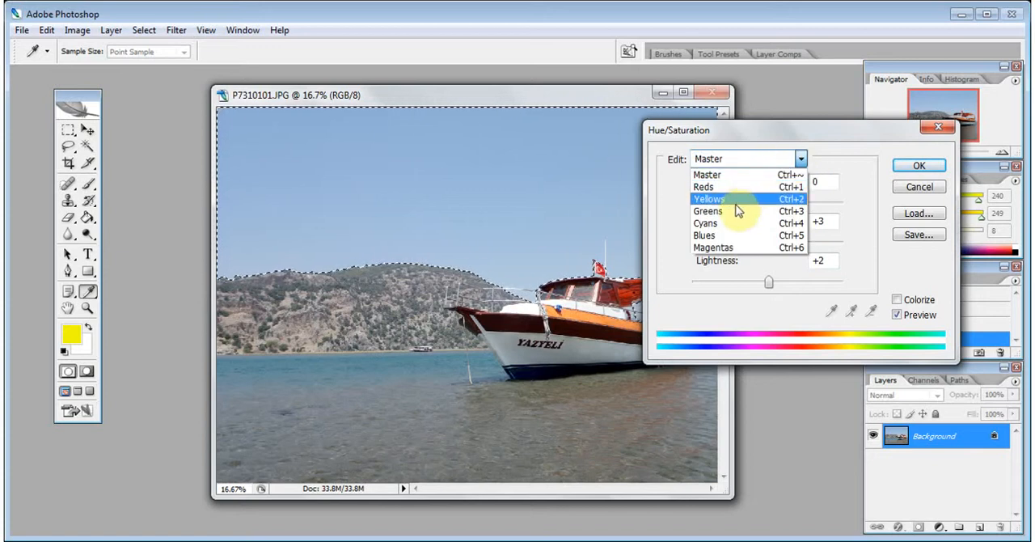
{"action": "left_click", "coordinate": [727, 235]}
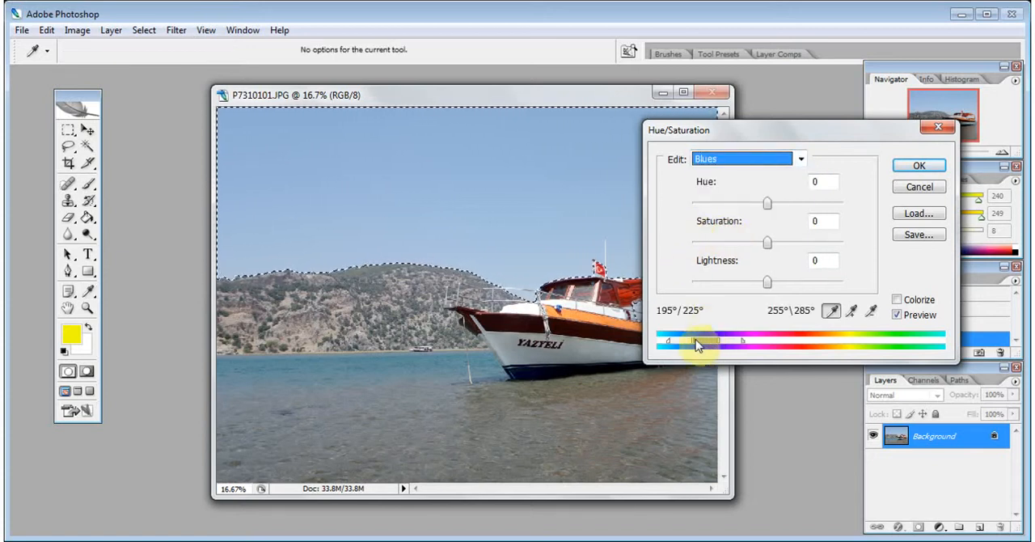
{"action": "left_click_drag", "start_coordinate": [716, 131], "coordinate": [806, 128]}
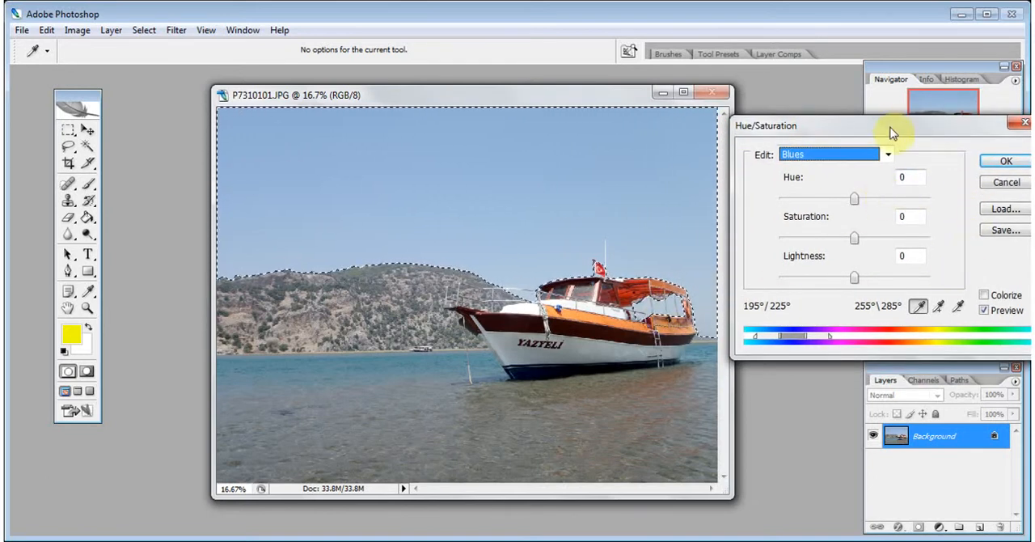
{"action": "left_click_drag", "start_coordinate": [885, 125], "coordinate": [809, 113]}
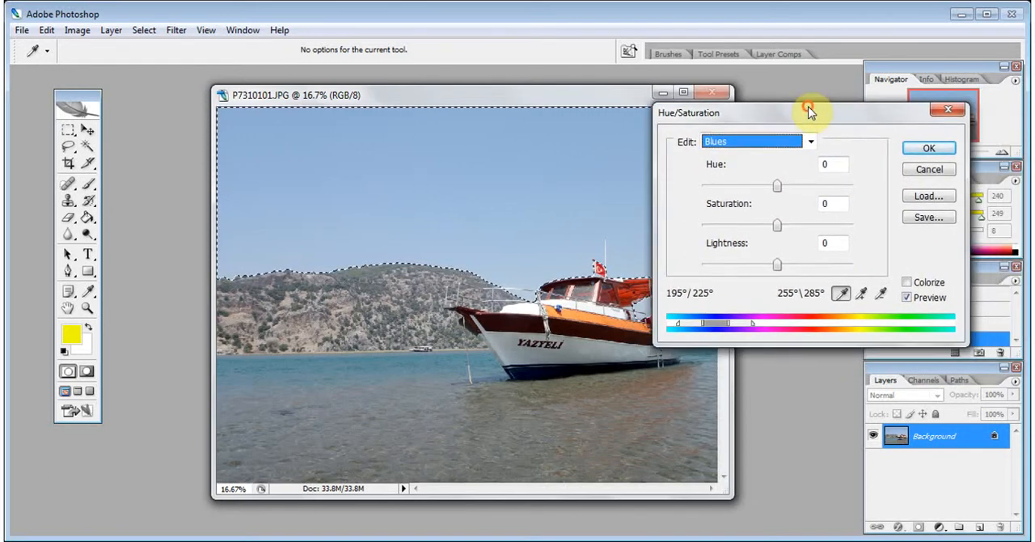
{"action": "left_click", "coordinate": [778, 227]}
{"action": "left_click_drag", "start_coordinate": [788, 231], "coordinate": [803, 222]}
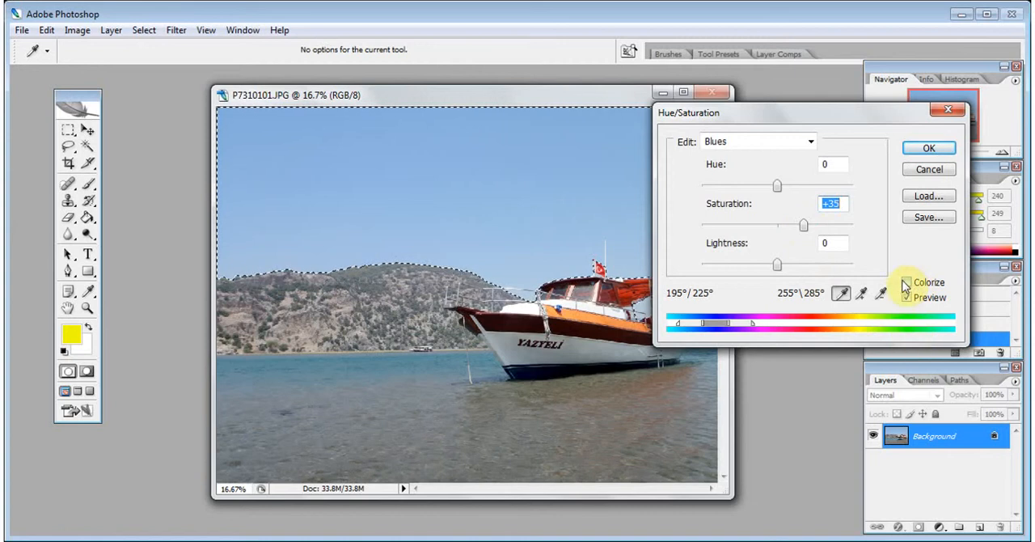
{"action": "left_click", "coordinate": [908, 298]}
{"action": "left_click", "coordinate": [908, 297]}
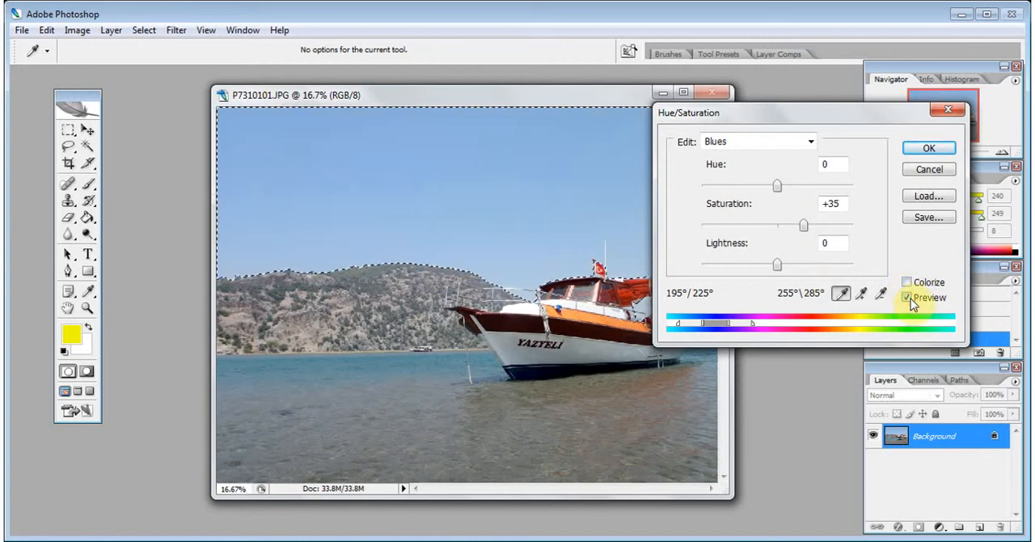
Lower the lightness of the Blues range to -25 and apply the Hue/Saturation adjustment
{"action": "left_click_drag", "start_coordinate": [776, 269], "coordinate": [774, 269]}
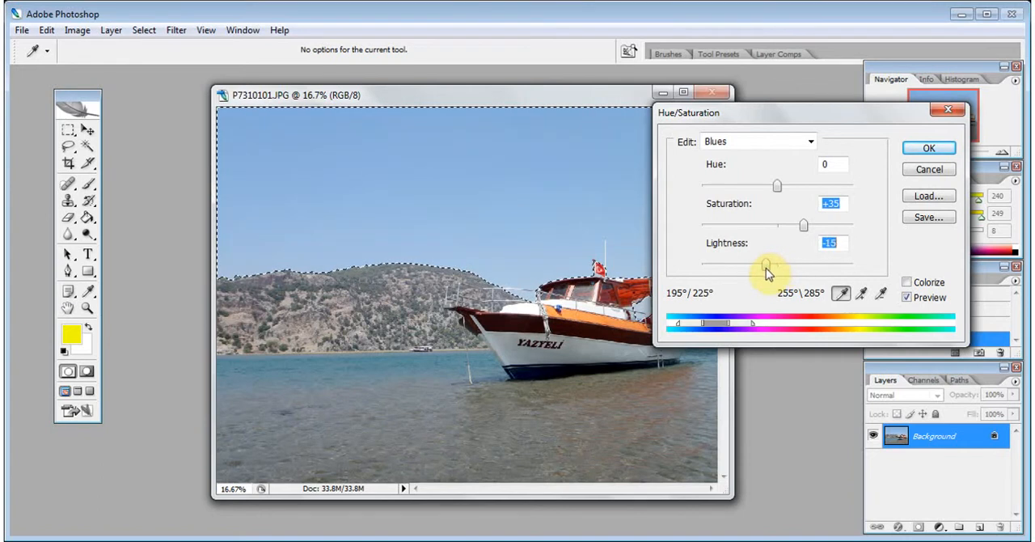
{"action": "left_click", "coordinate": [907, 296]}
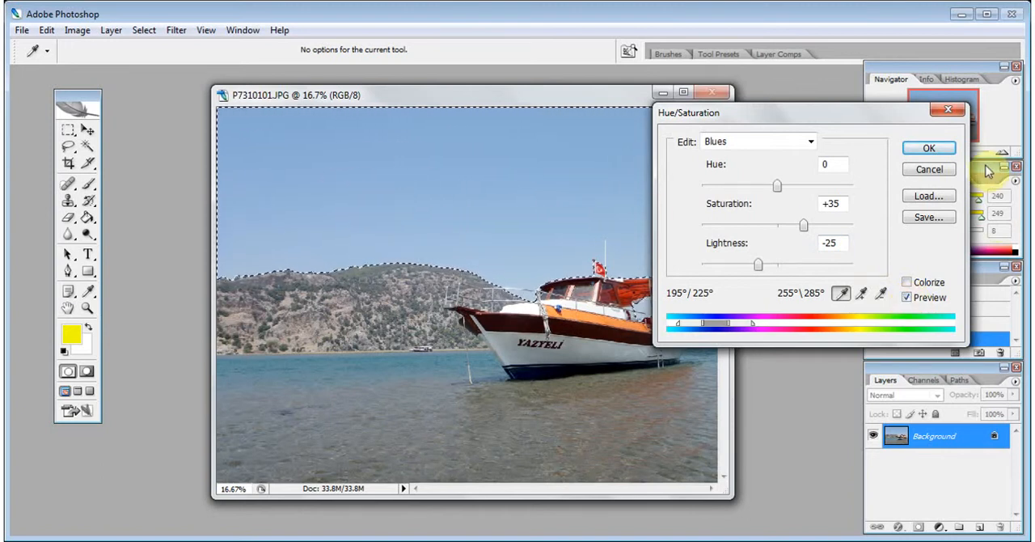
{"action": "left_click", "coordinate": [929, 148]}
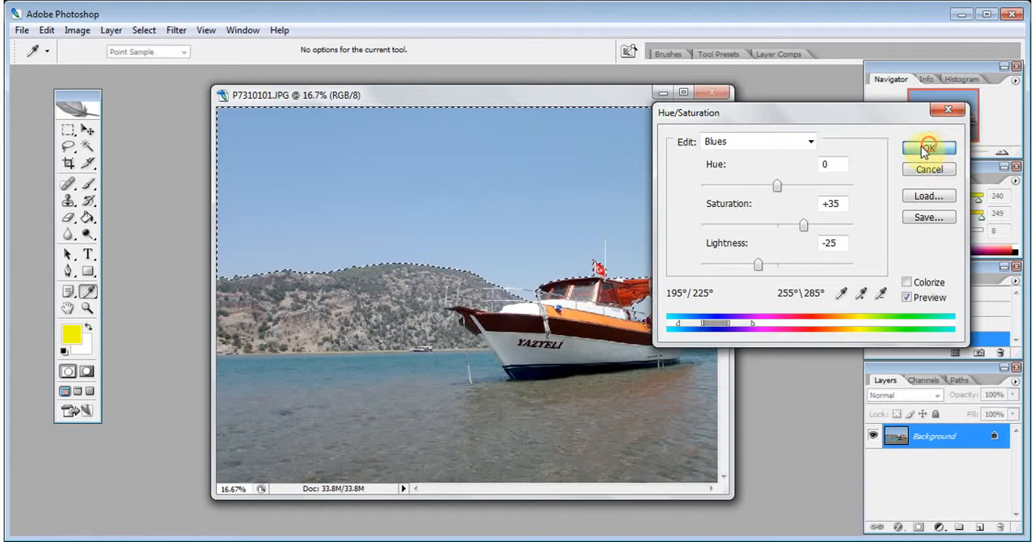
Start a Curves adjustment on the selected sky and raise an upper RGB curve point to input 197, output 211
{"action": "left_click", "coordinate": [76, 30]}
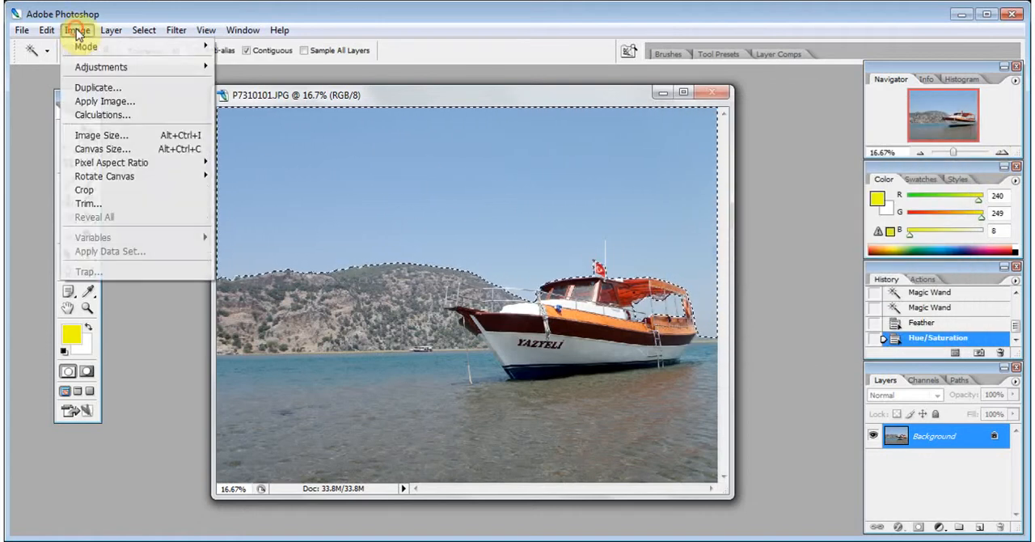
{"action": "mouse_move", "coordinate": [105, 68]}
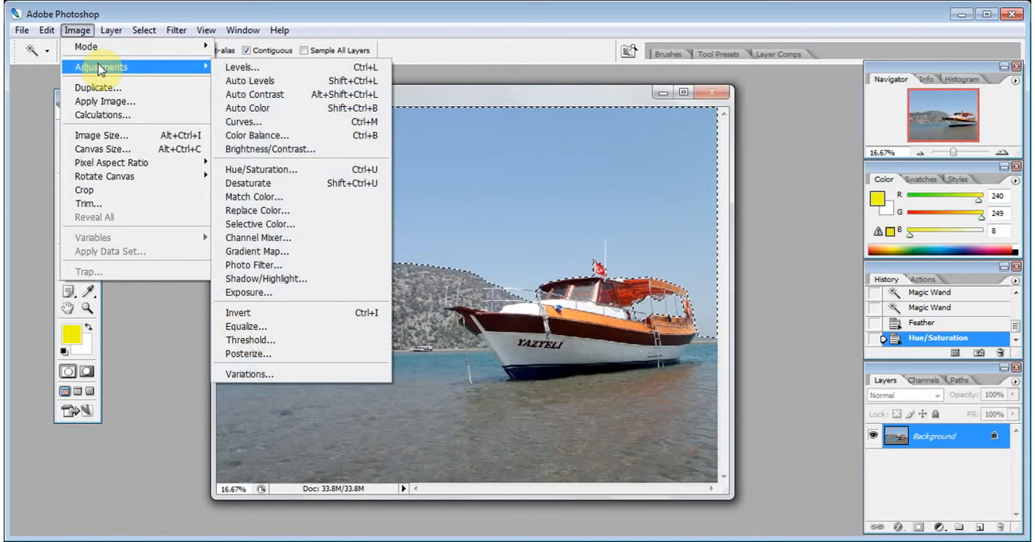
{"action": "left_click", "coordinate": [251, 126]}
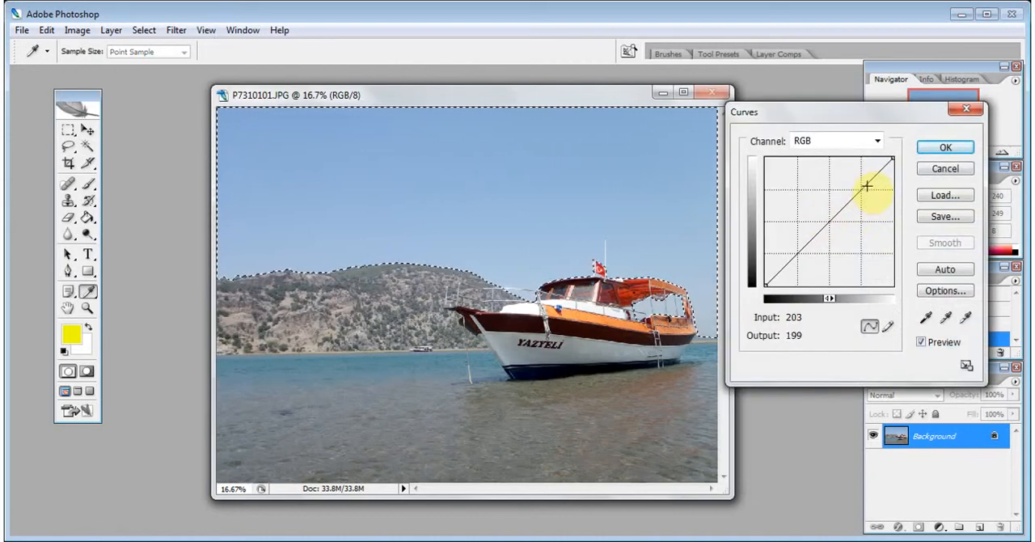
{"action": "left_click_drag", "start_coordinate": [867, 185], "coordinate": [864, 179]}
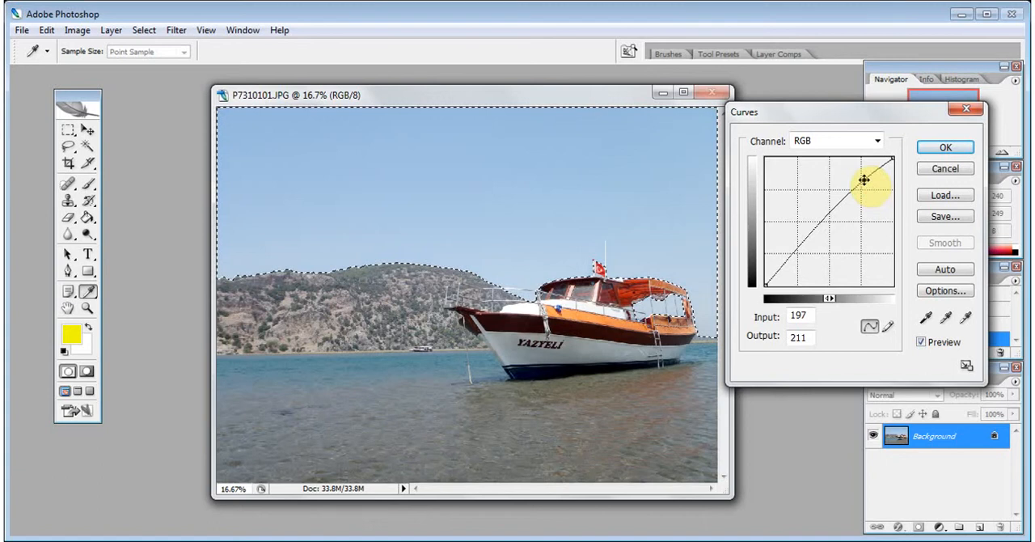
Shift the curve's black point to input 54, output 0, and its upper point to input 153, output 200
{"action": "left_click_drag", "start_coordinate": [769, 280], "coordinate": [799, 283]}
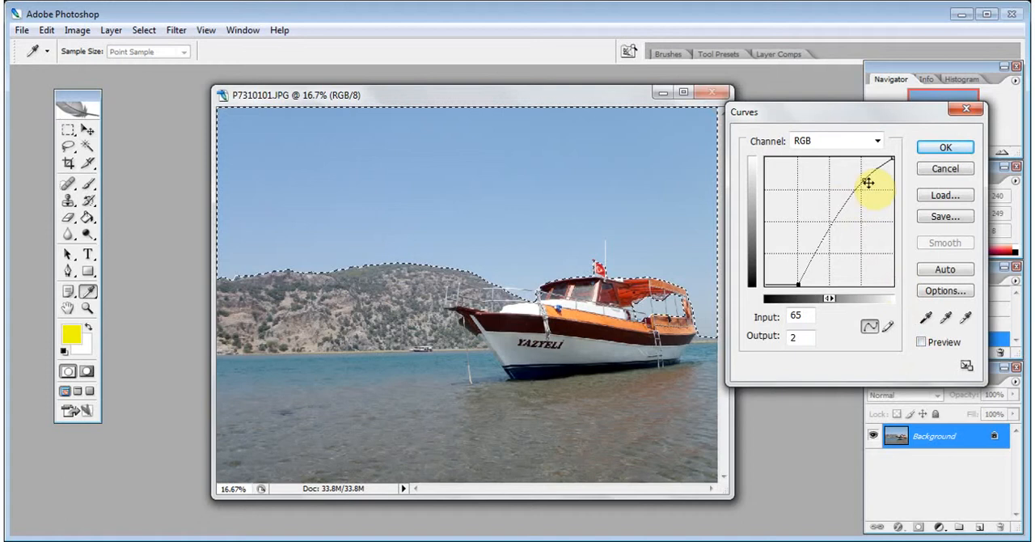
{"action": "left_click_drag", "start_coordinate": [866, 183], "coordinate": [842, 186]}
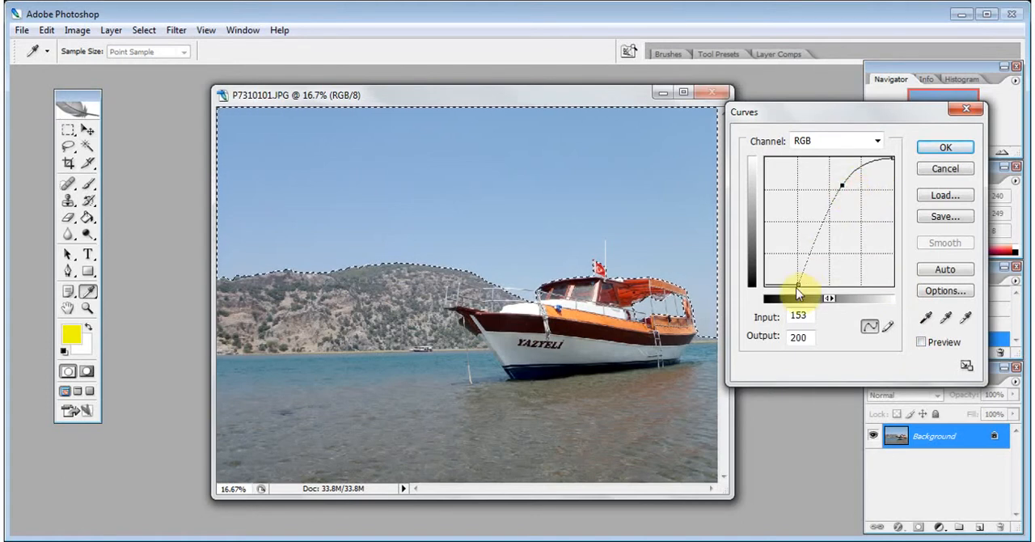
{"action": "left_click_drag", "start_coordinate": [797, 285], "coordinate": [795, 286]}
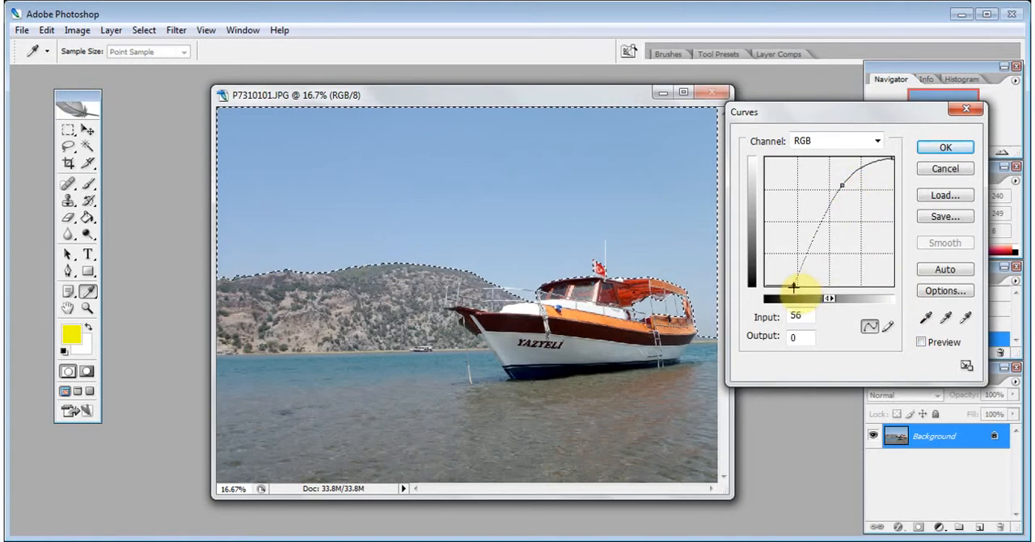
Darken the sky by pulling the curve's upper point down to input 191, output 152
{"action": "left_click", "coordinate": [842, 189]}
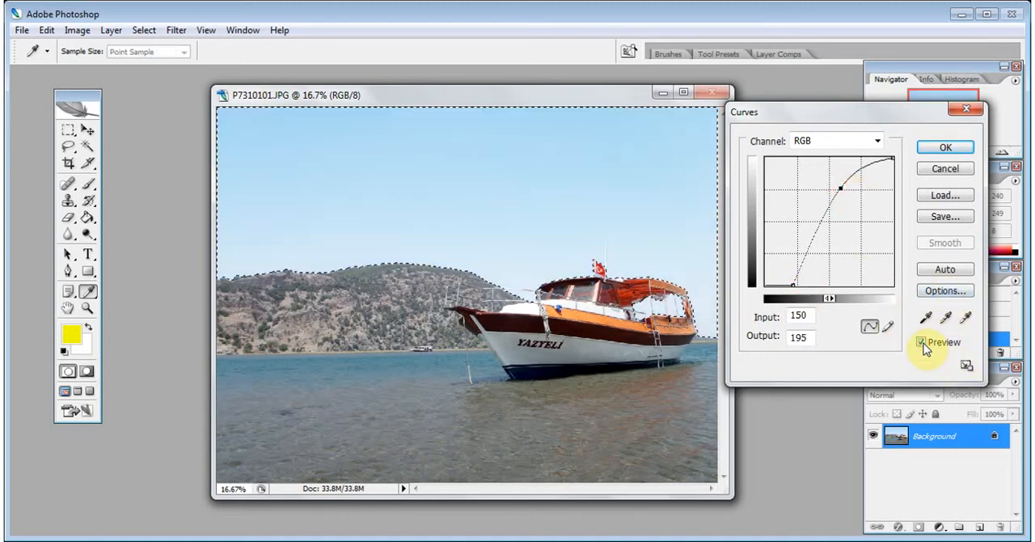
{"action": "left_click_drag", "start_coordinate": [844, 191], "coordinate": [848, 195]}
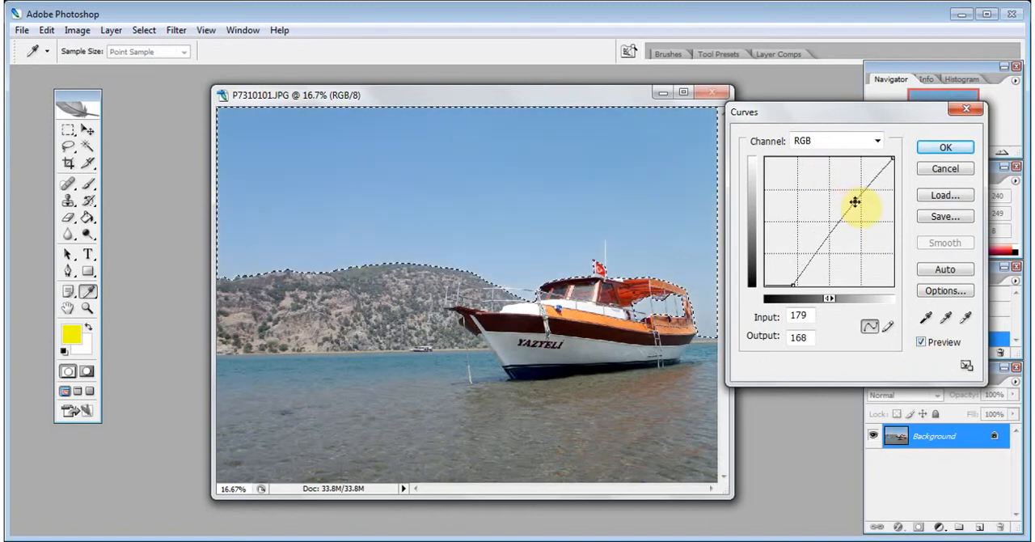
{"action": "left_click_drag", "start_coordinate": [858, 206], "coordinate": [859, 208]}
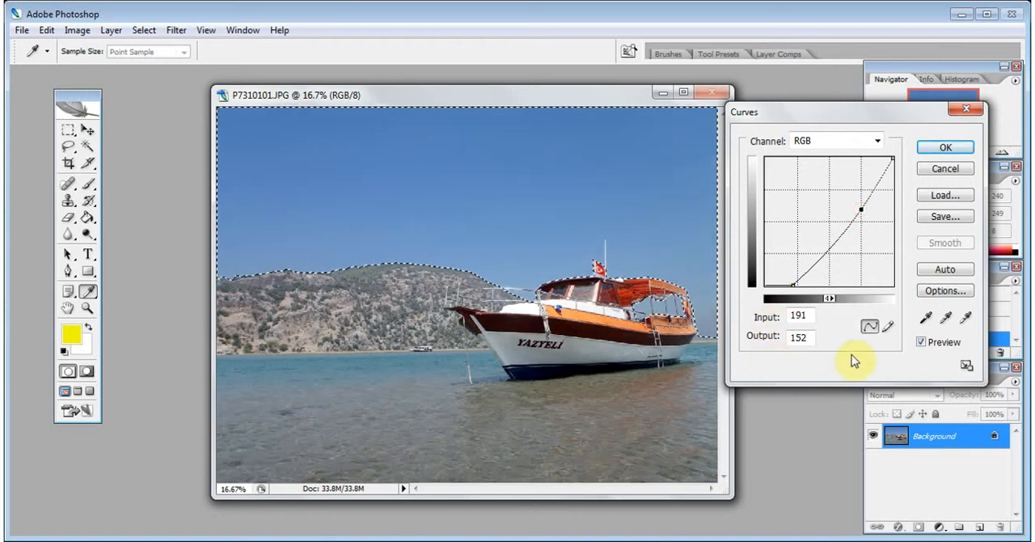
Apply the Curves adjustment after comparing the sky with the preview off and on, and deselect the sky
{"action": "left_click", "coordinate": [921, 342]}
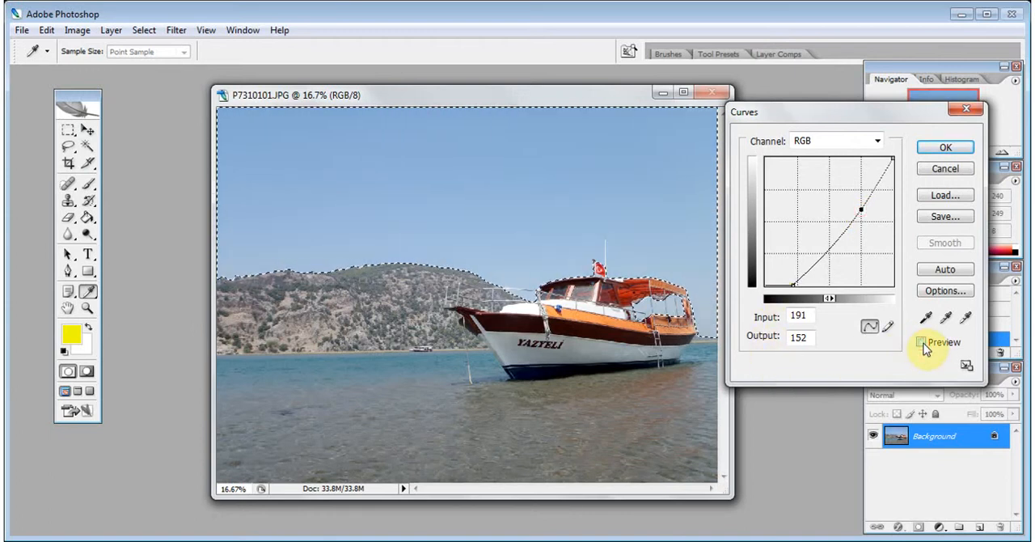
{"action": "left_click", "coordinate": [922, 342]}
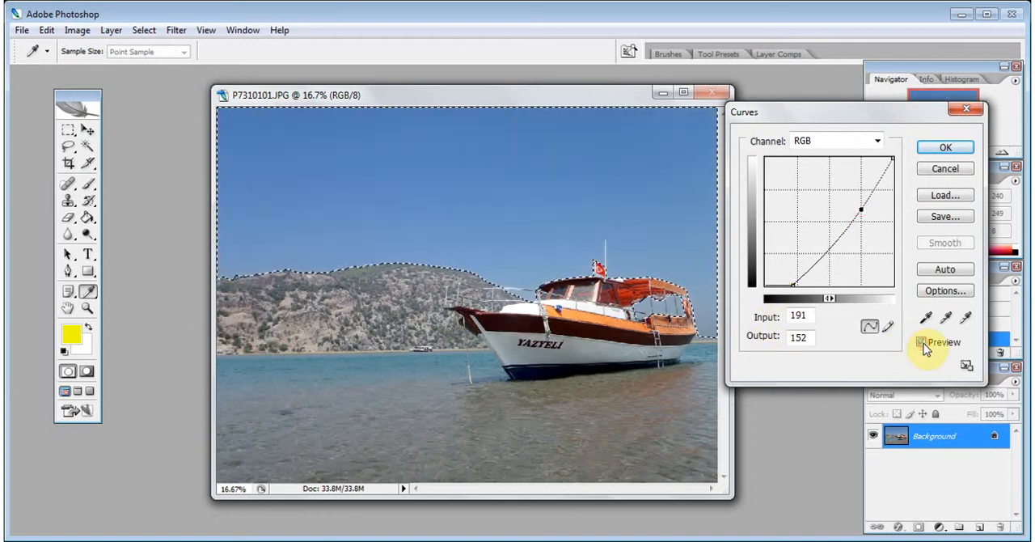
{"action": "left_click", "coordinate": [945, 147]}
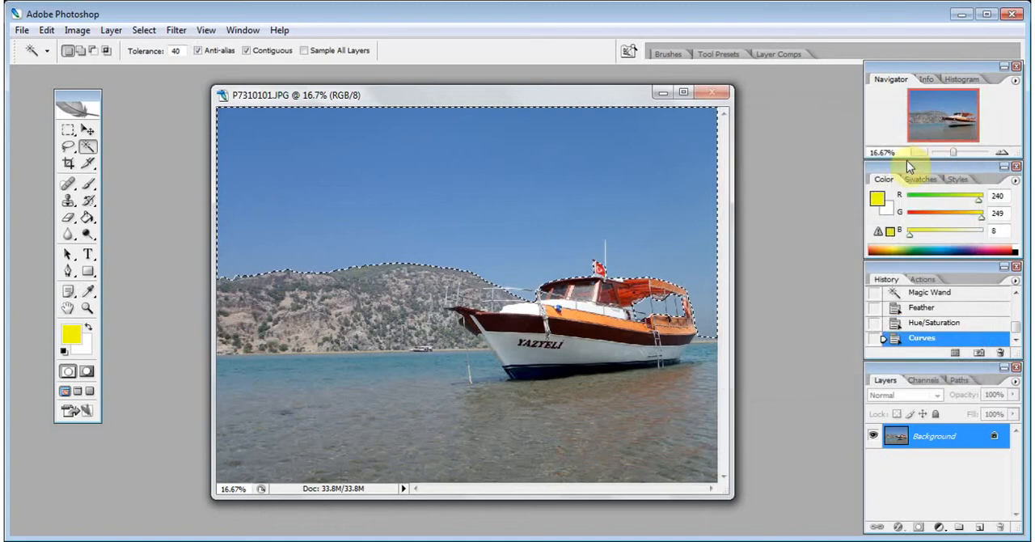
{"action": "left_click", "coordinate": [510, 180]}
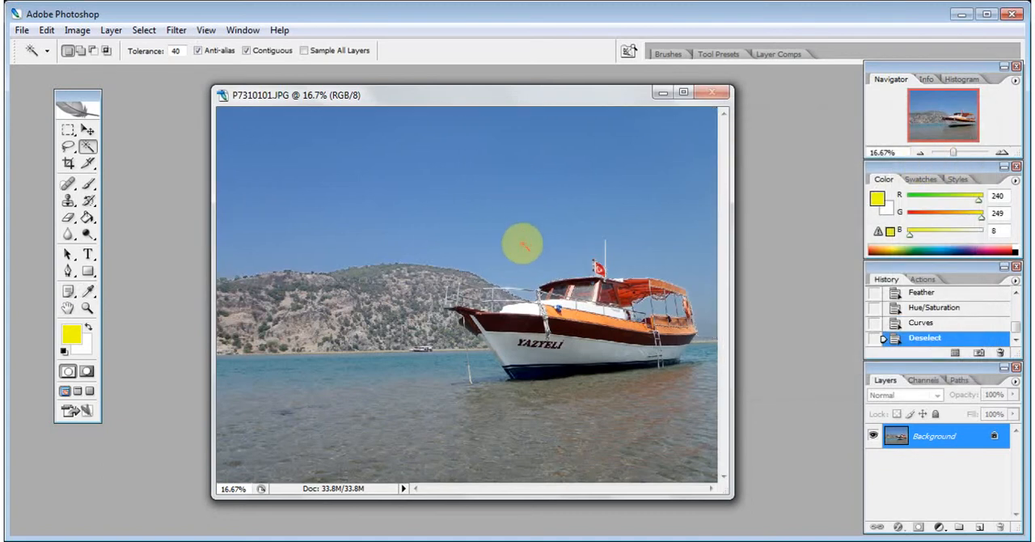